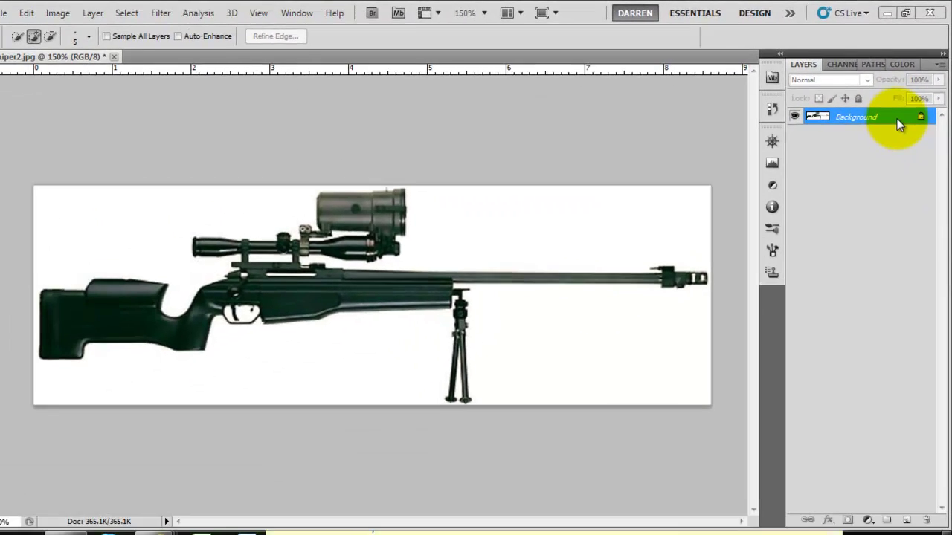
# Convert the locked Background into an editable layer named Layer 0.
pyautogui.click(875, 166)
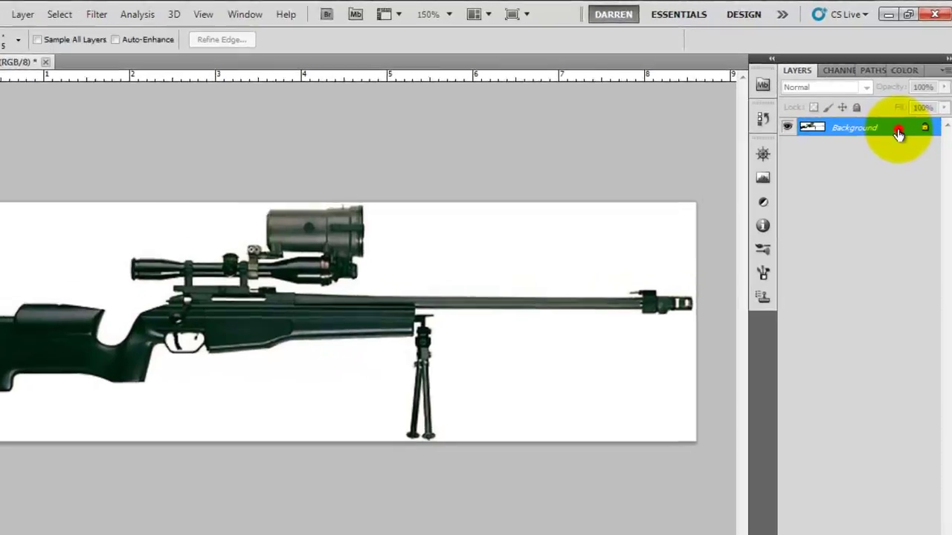
pyautogui.doubleClick(899, 113)
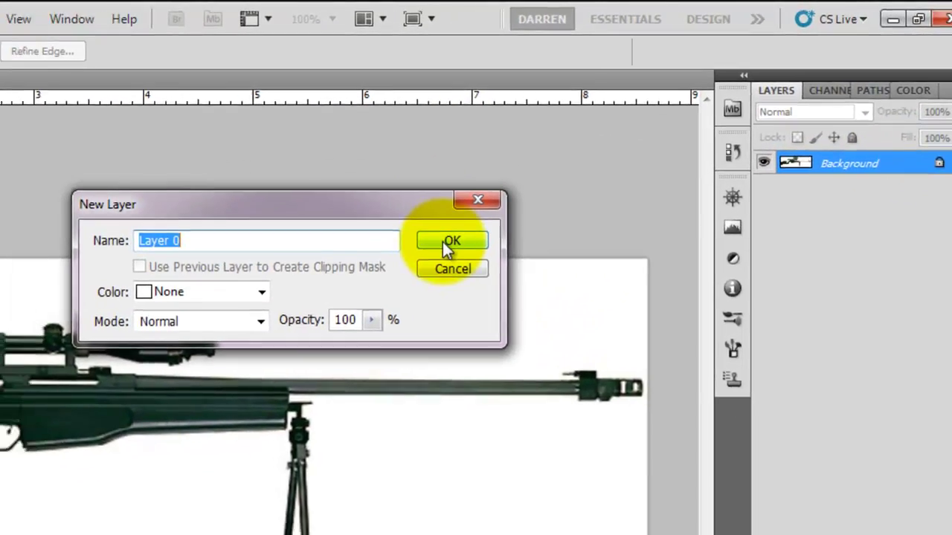
pyautogui.click(421, 252)
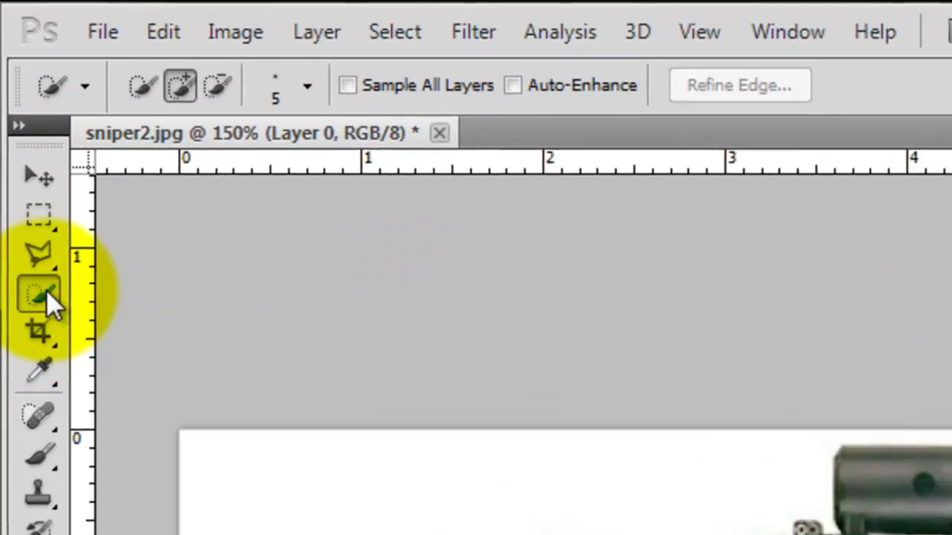
# Select the white background surrounding the rifle with the Quick Selection tool and delete it.
pyautogui.click(22, 168)
pyautogui.click(89, 169)
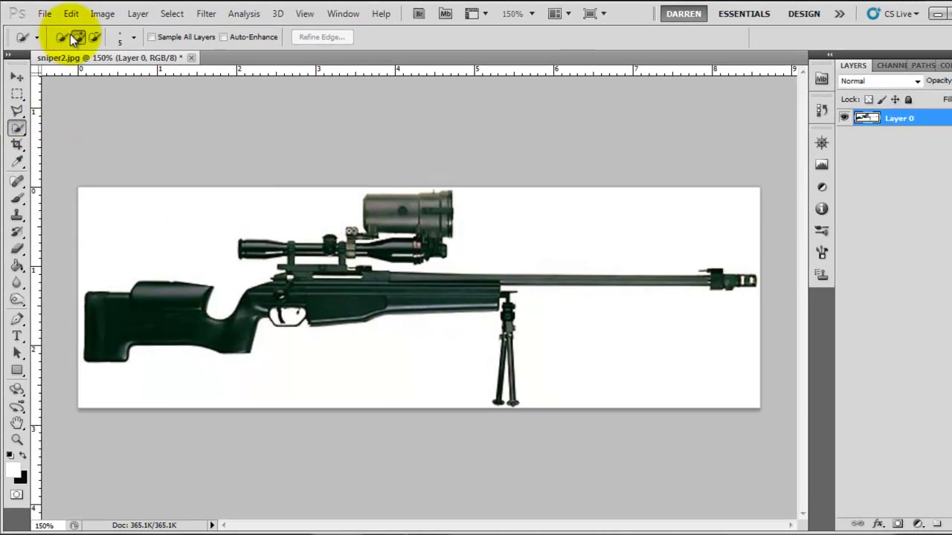
pyautogui.click(134, 40)
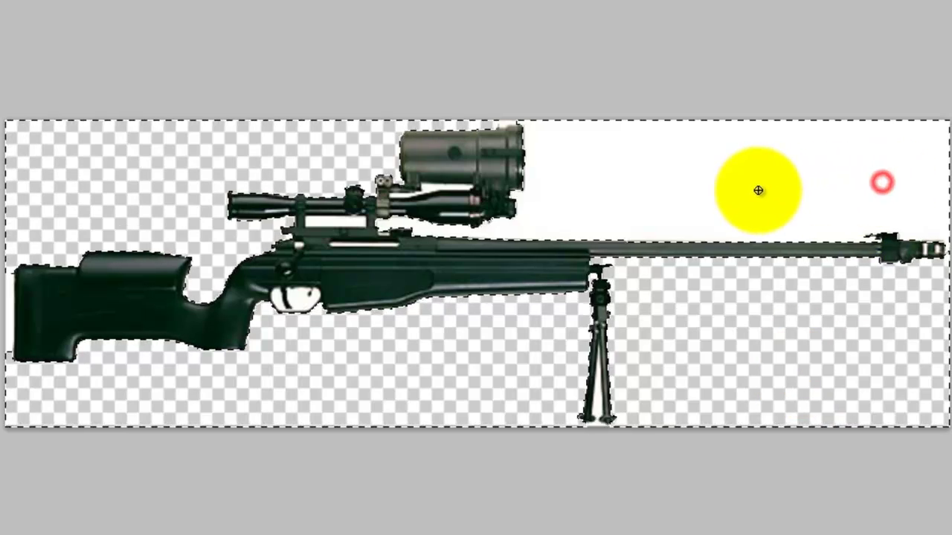
pyautogui.press('Delete')
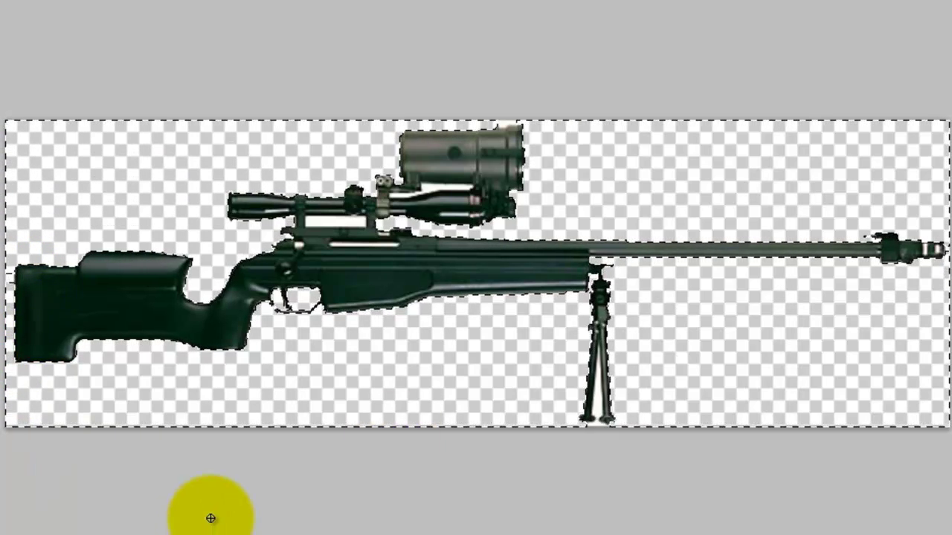
# Clear the remaining white from the gaps around the bipod and scope, and deselect.
pyautogui.click(599, 405)
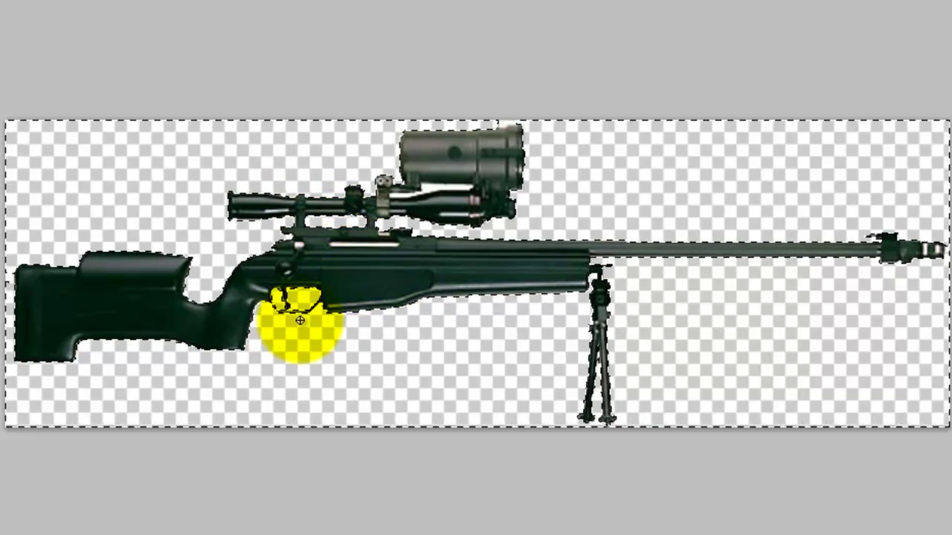
pyautogui.click(427, 186)
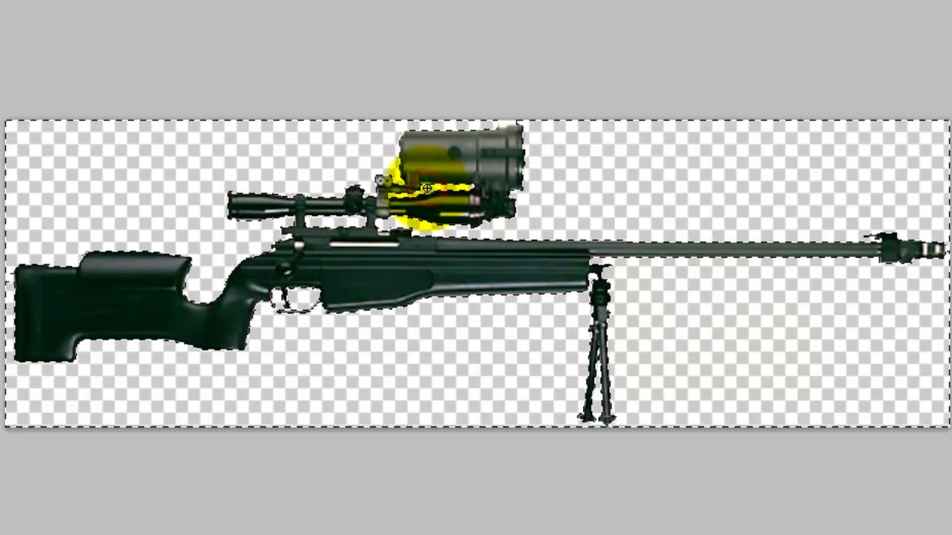
pyautogui.hotkey('ctrl', 'd')
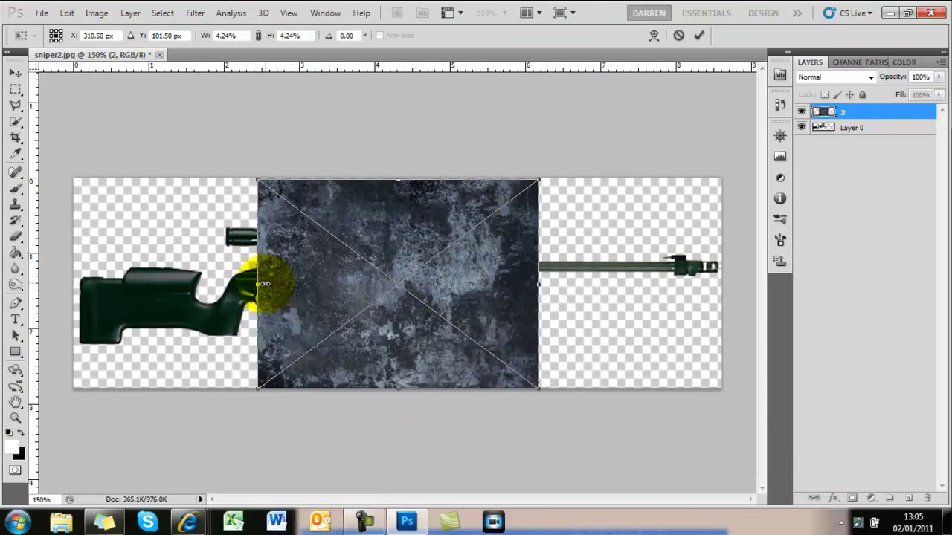
# Stretch the placed dark grunge texture so it covers the whole canvas.
pyautogui.moveTo(265, 284); pyautogui.dragTo(74, 266)
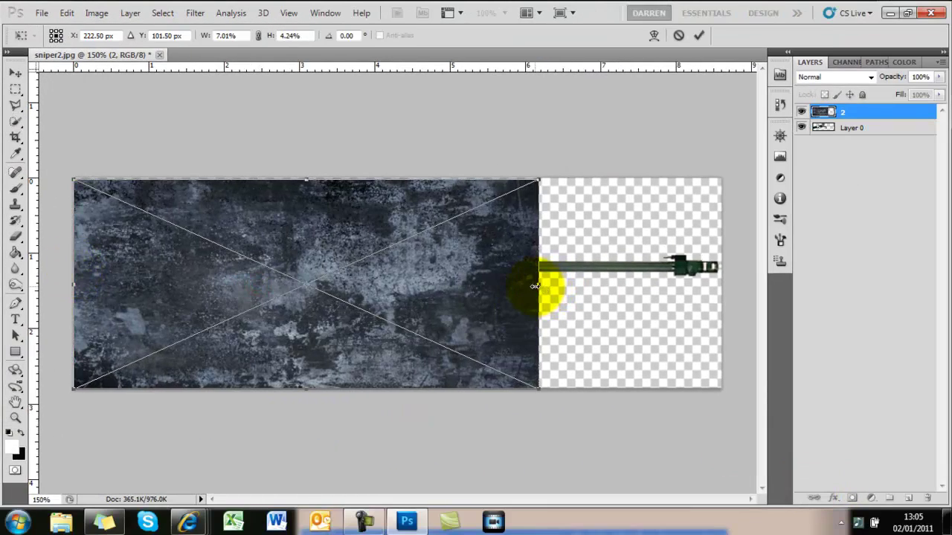
pyautogui.moveTo(535, 286); pyautogui.dragTo(731, 279)
pyautogui.moveTo(413, 183); pyautogui.dragTo(404, 176)
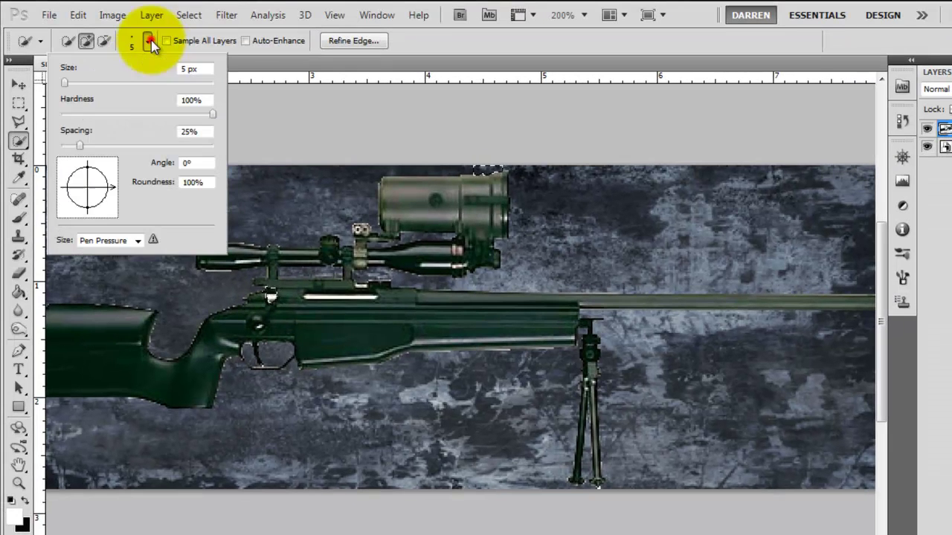
# Reduce the Quick Selection brush to 1 px and clear the white strip in the rifle's receiver.
pyautogui.moveTo(68, 84); pyautogui.dragTo(62, 84)
pyautogui.click(439, 44)
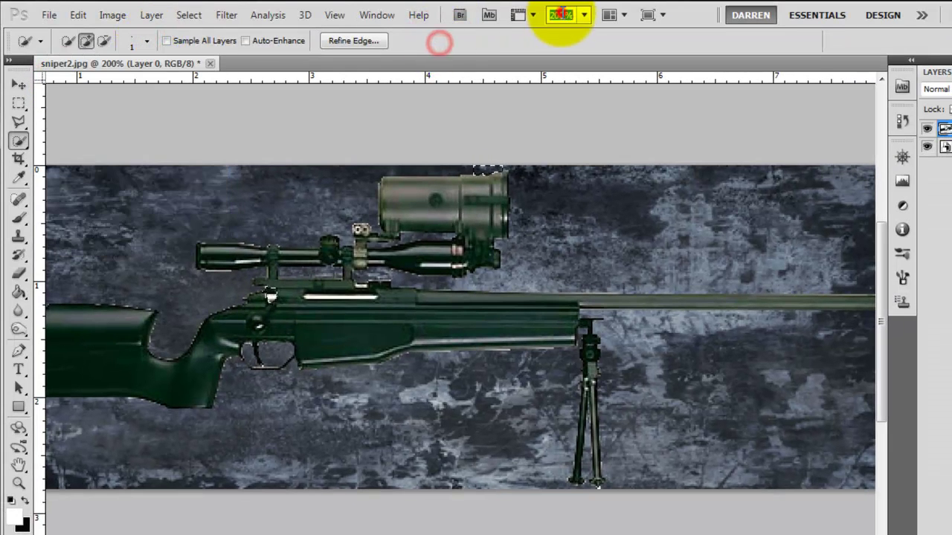
pyautogui.press('Return')
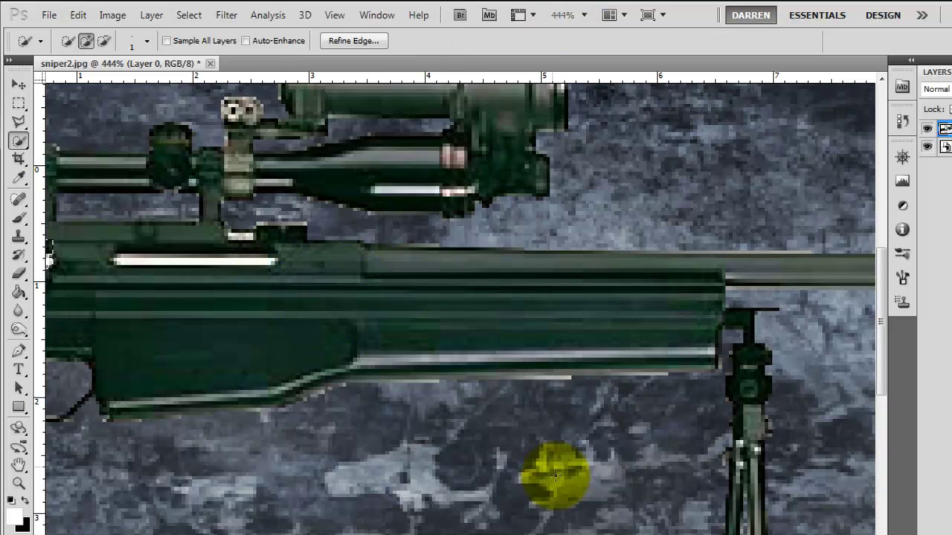
pyautogui.moveTo(554, 534); pyautogui.dragTo(473, 534)
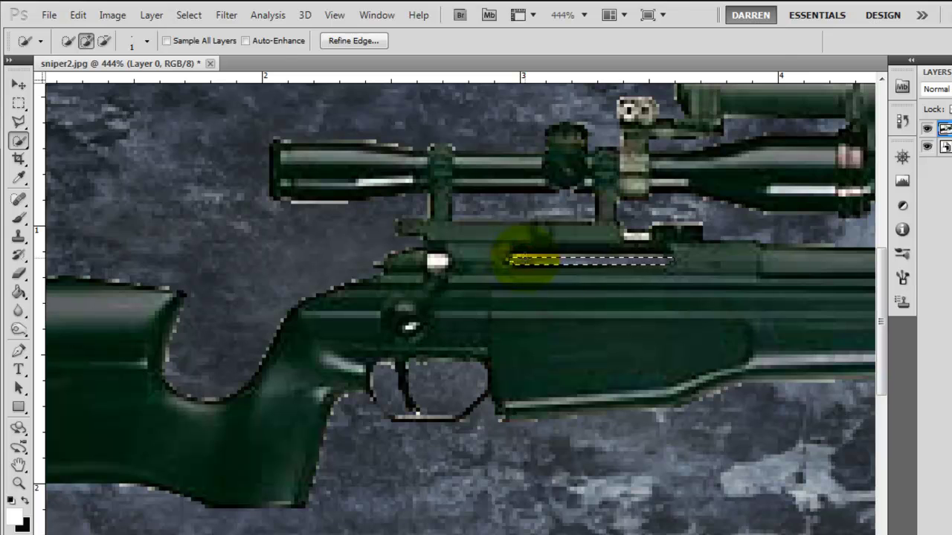
# Clear the leftover white beside the butt of the stock and in the muzzle openings.
pyautogui.hscroll(-2, 616, 499)
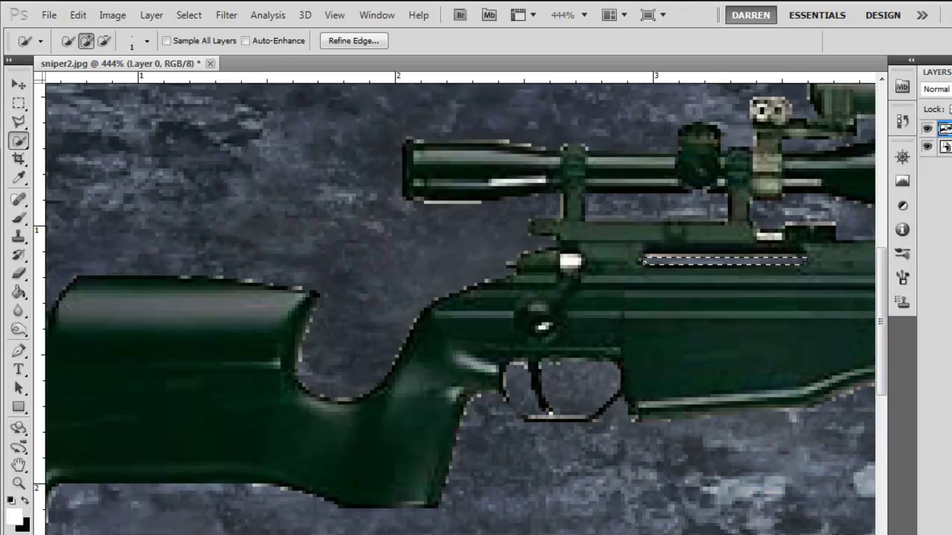
pyautogui.hscroll(-5, 292, 283)
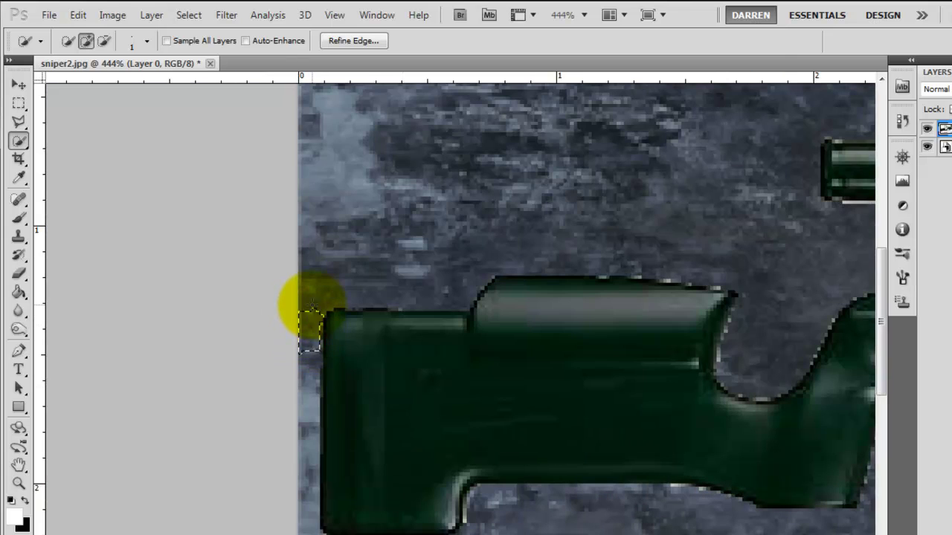
pyautogui.moveTo(414, 534); pyautogui.dragTo(697, 534)
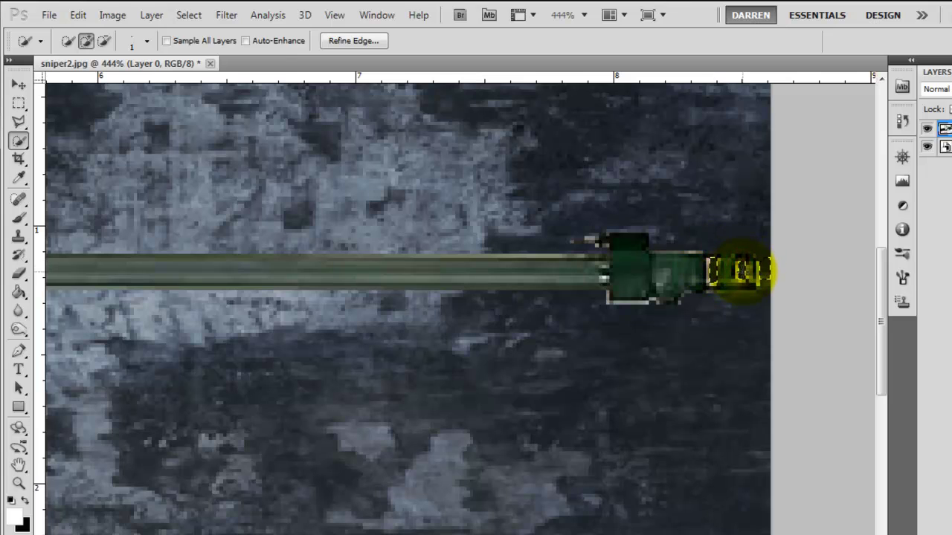
pyautogui.click(584, 14)
pyautogui.click(577, 87)
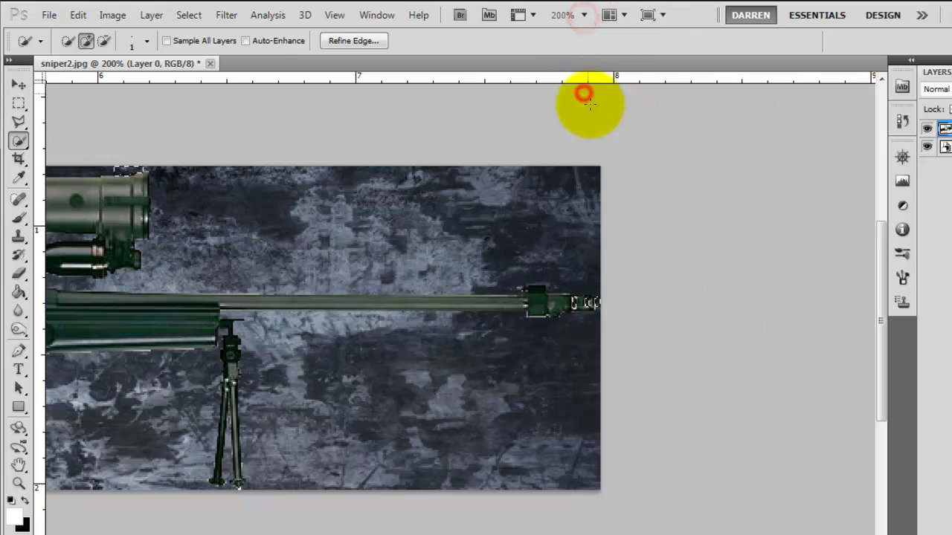
pyautogui.moveTo(601, 534); pyautogui.dragTo(422, 534)
pyautogui.click(435, 299)
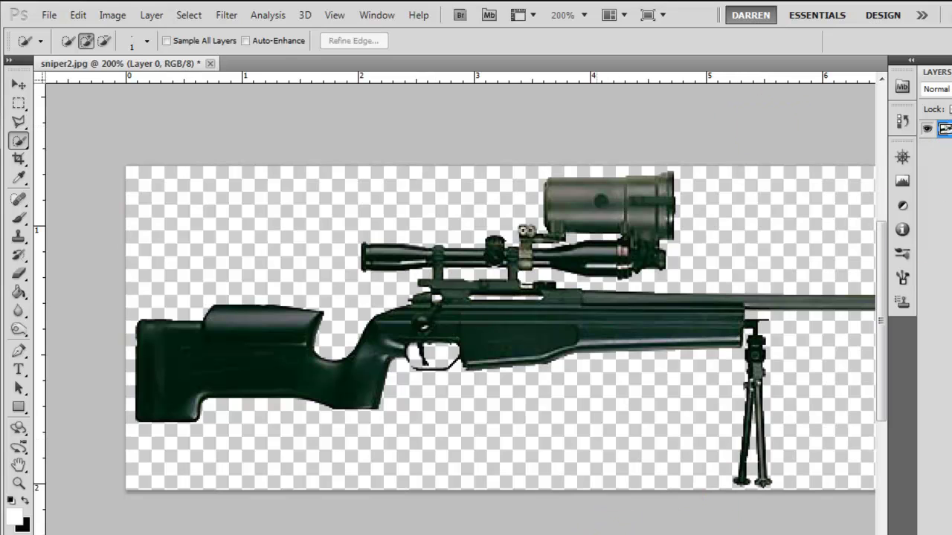
# Define the cut-out rifle as a brush preset named sniper2.jpg.
pyautogui.moveTo(618, 532); pyautogui.dragTo(823, 531)
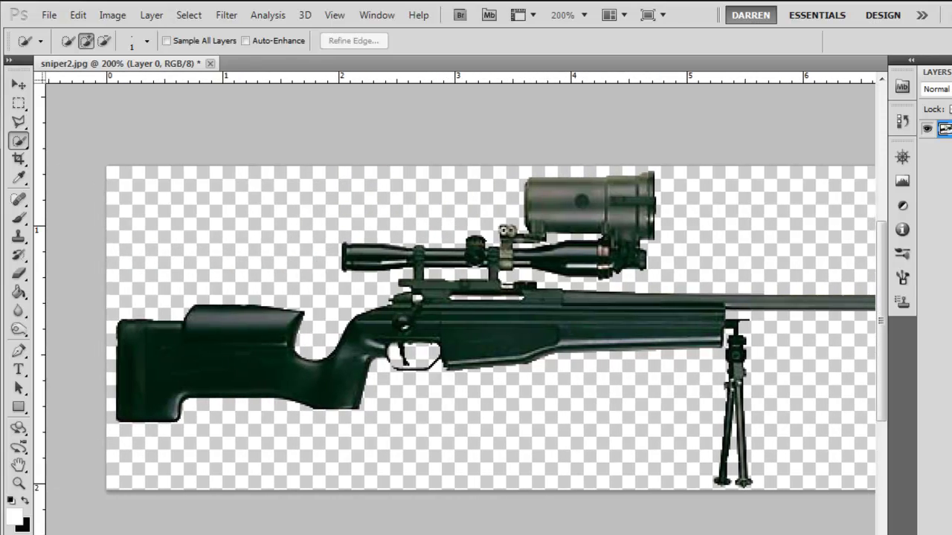
pyautogui.hscroll(2, 318, 153)
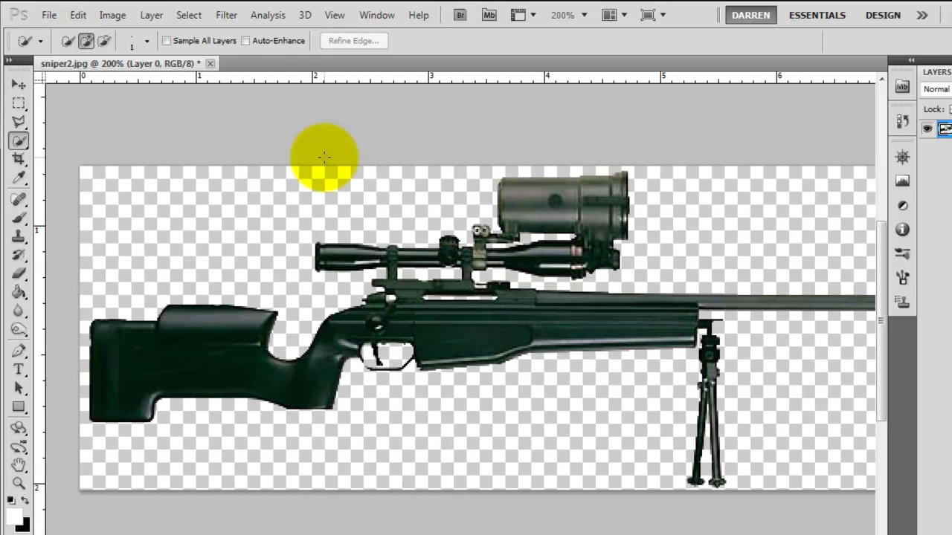
pyautogui.click(78, 16)
pyautogui.click(162, 380)
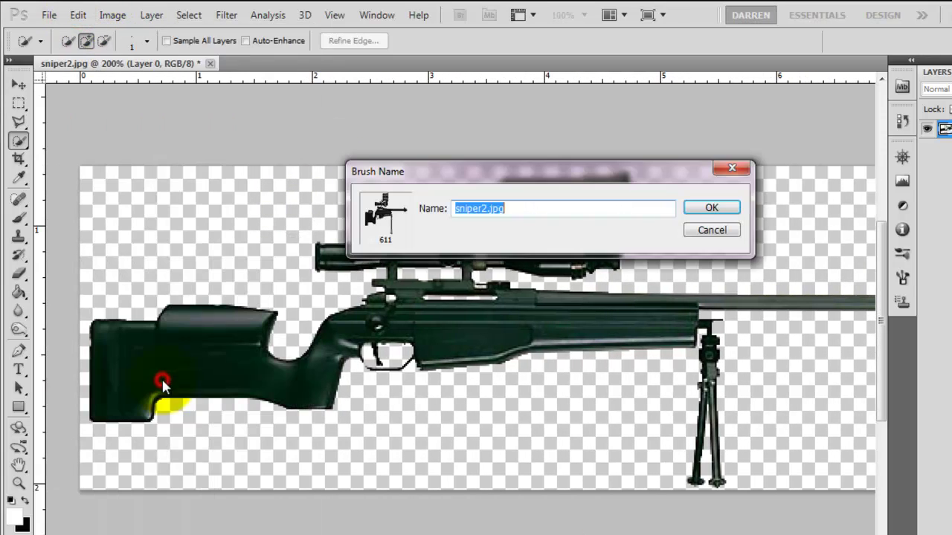
pyautogui.click(708, 209)
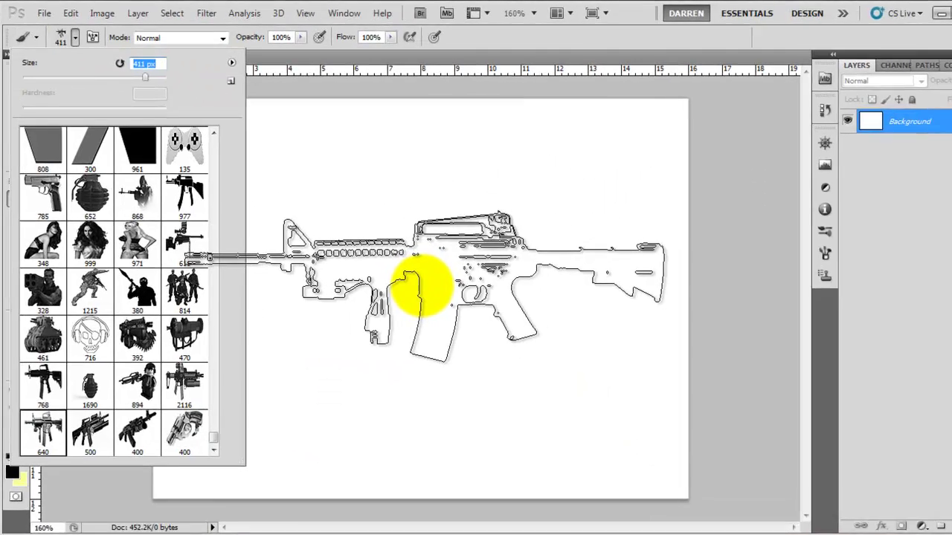
# Test-stamp the assault rifle brushes at 411 and 339 px and the rocket launcher brush at 442 px on the blank canvas.
pyautogui.click(454, 307)
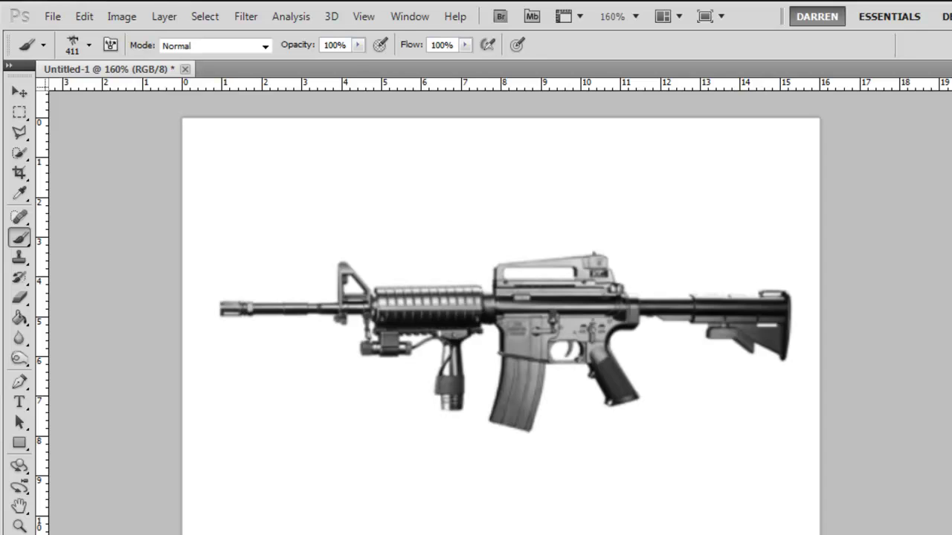
pyautogui.hotkey('ctrl', 'z')
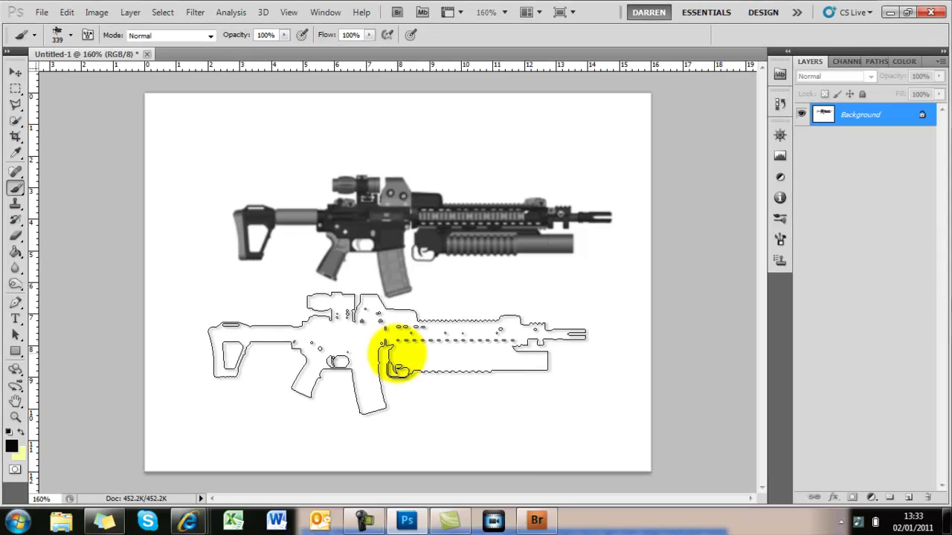
pyautogui.click(422, 383)
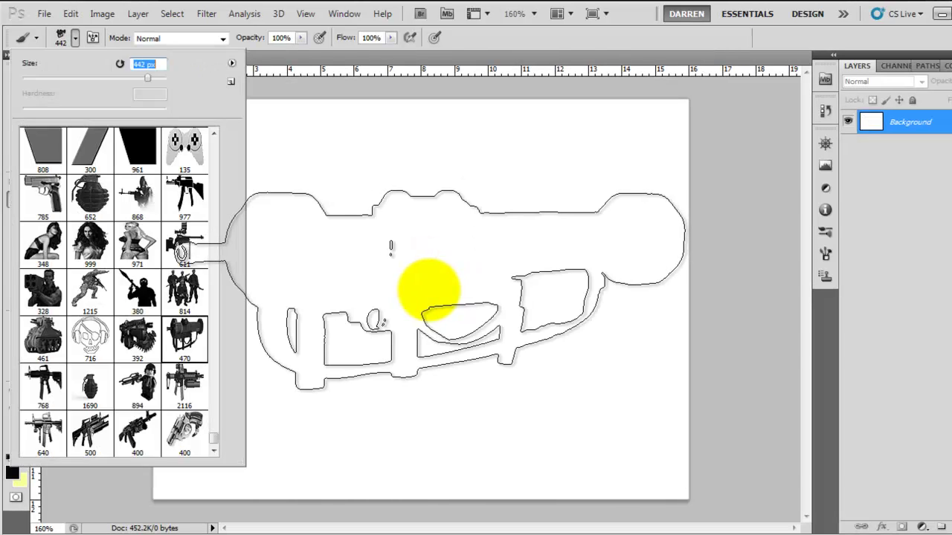
pyautogui.click(428, 289)
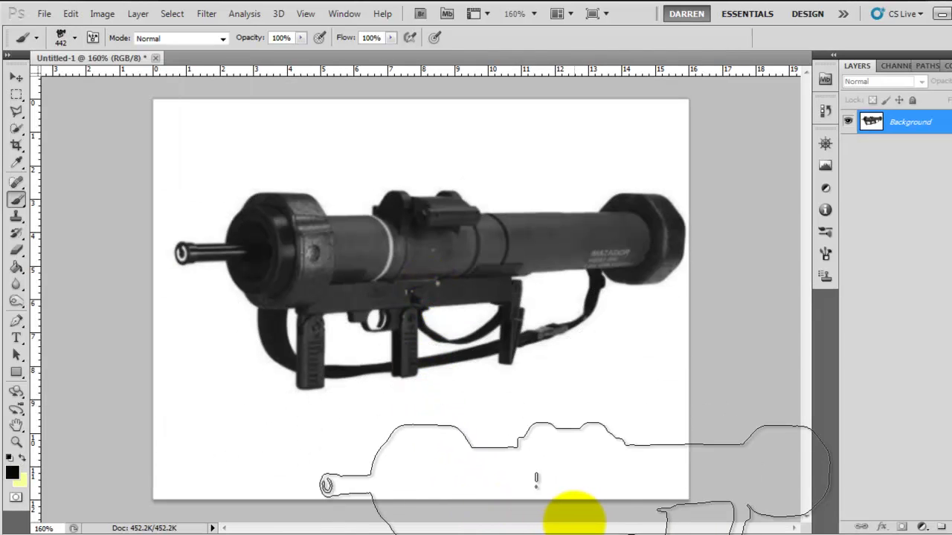
pyautogui.click(428, 283)
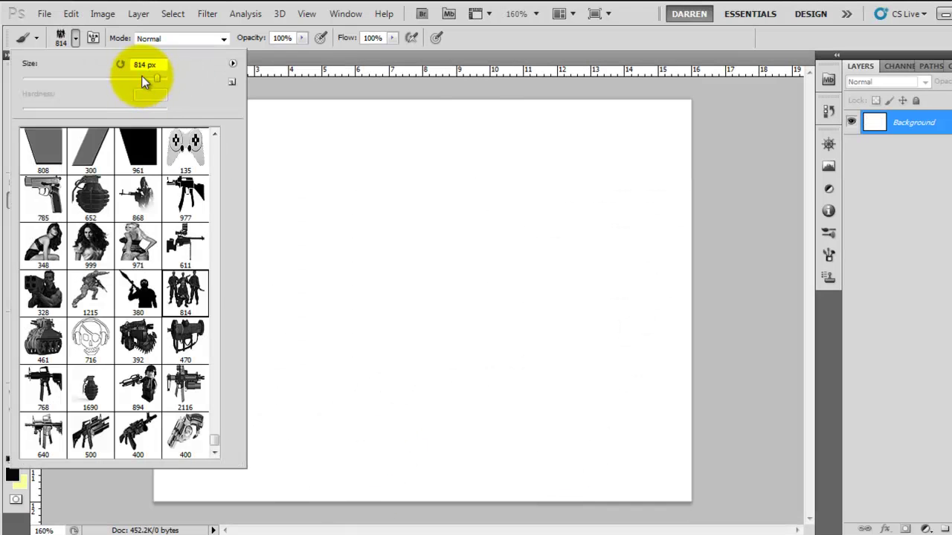
# Stamp the soldier group brush several times at 339 px to darken it, and undo the stamps.
pyautogui.click(423, 276)
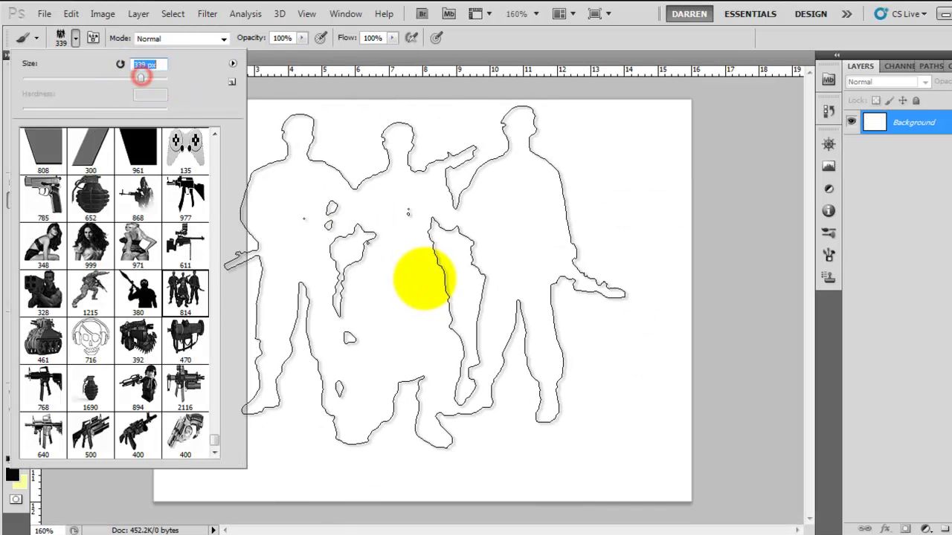
pyautogui.click(431, 291)
pyautogui.click(435, 294)
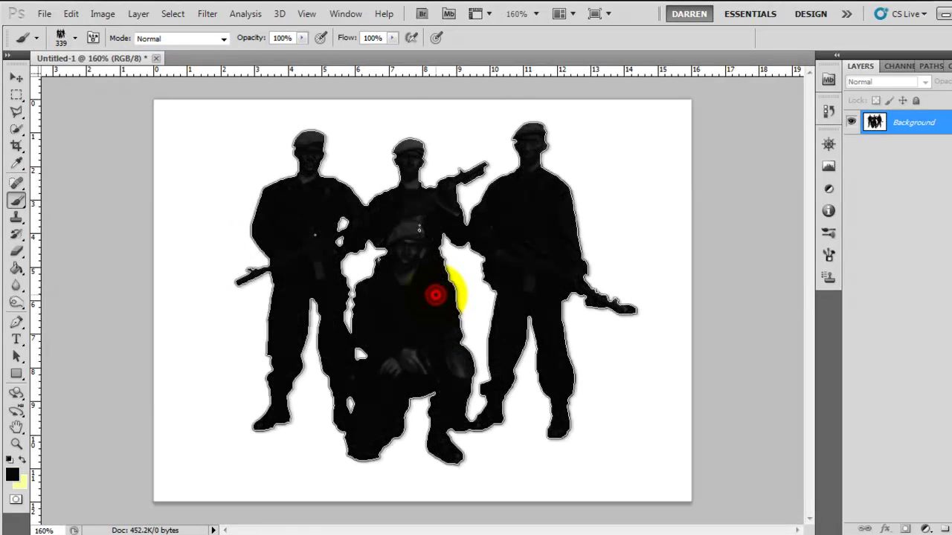
pyautogui.click(436, 295)
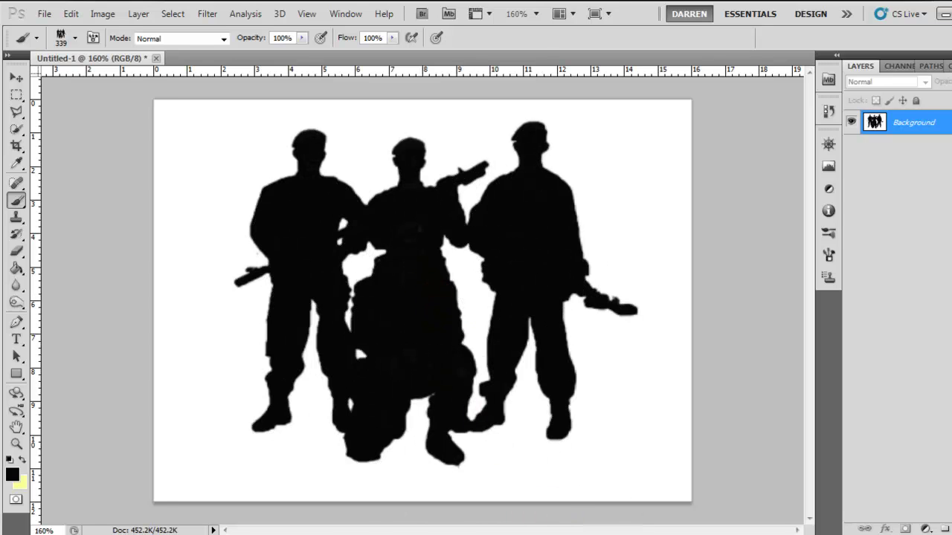
pyautogui.hotkey('ctrl', 'alt', 'z')
pyautogui.hotkey('ctrl', 'alt', 'z')
pyautogui.hotkey('ctrl', 'alt', 'z')
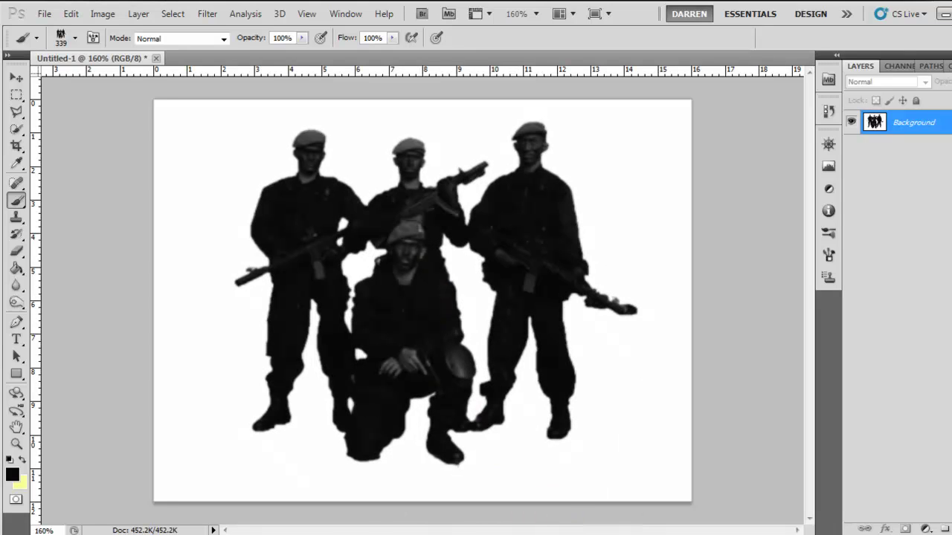
pyautogui.hotkey('ctrl', 'alt', 'z')
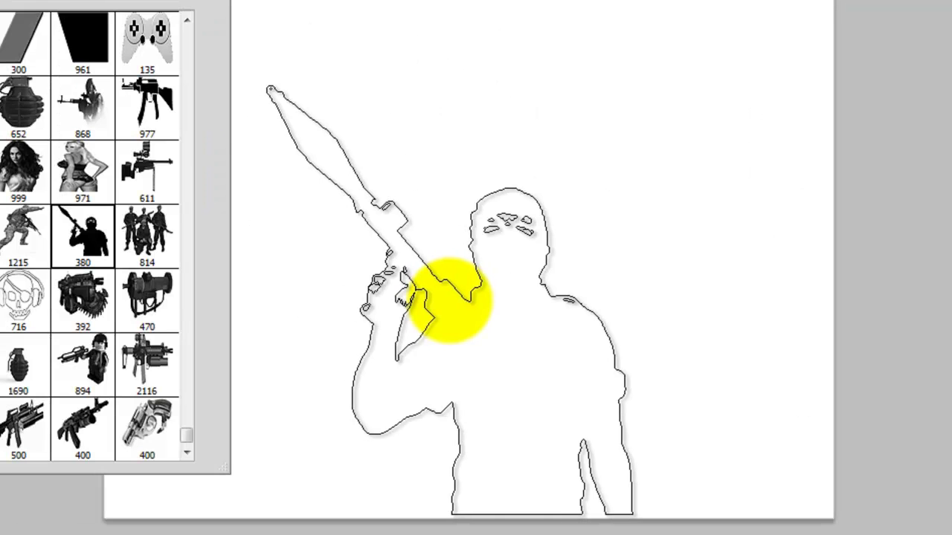
# Stamp the brush of the masked man with the rocket launcher twice in the same place on the blank canvas.
pyautogui.click(452, 300)
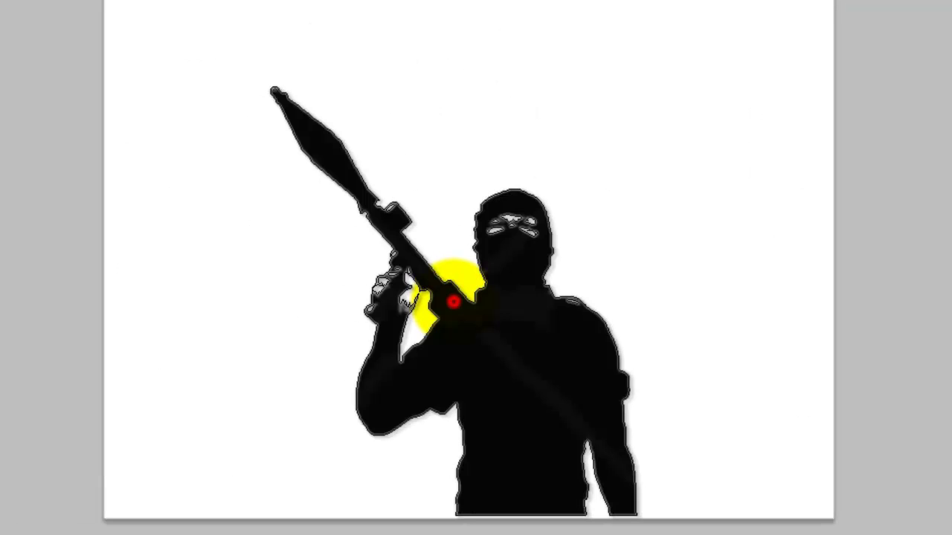
pyautogui.click(454, 302)
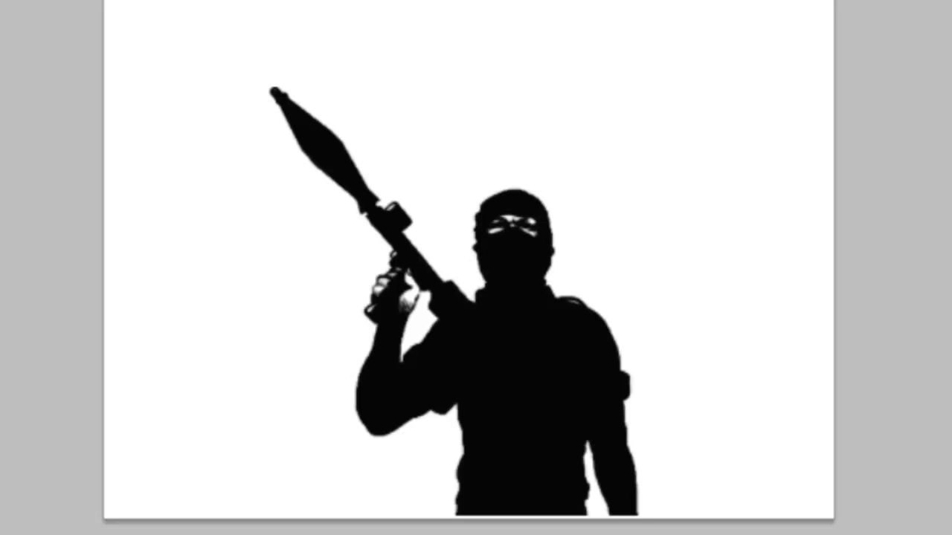
# Look through the brush preset library, from the basic round brushes past the weapon and soldier silhouettes to the smoke brushes.
pyautogui.click(414, 238)
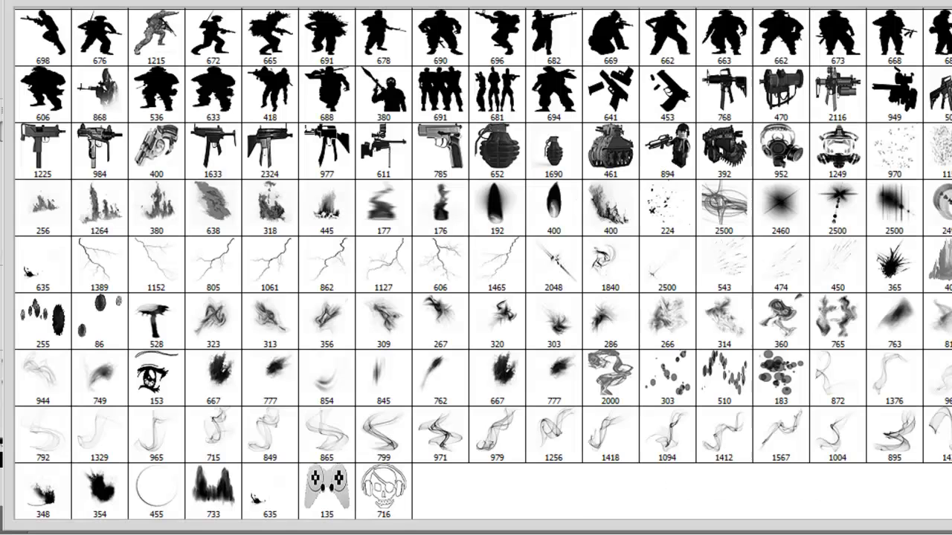
pyautogui.scroll(2, 476, 264)
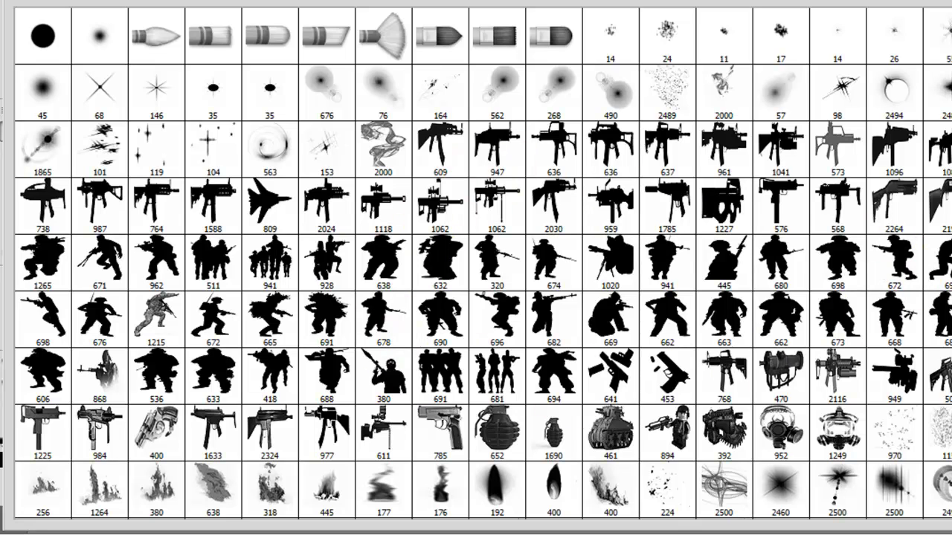
pyautogui.scroll(-3, 483, 264)
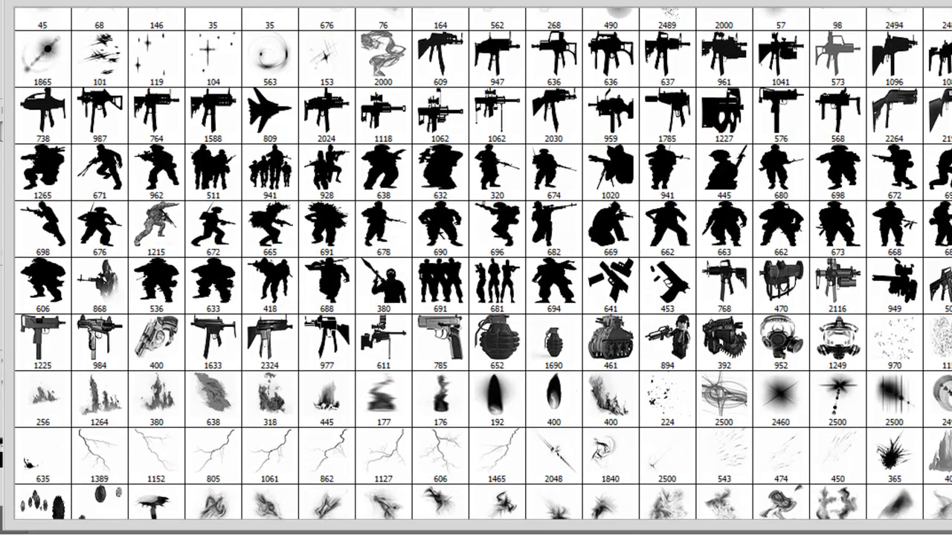
pyautogui.scroll(-1, 483, 264)
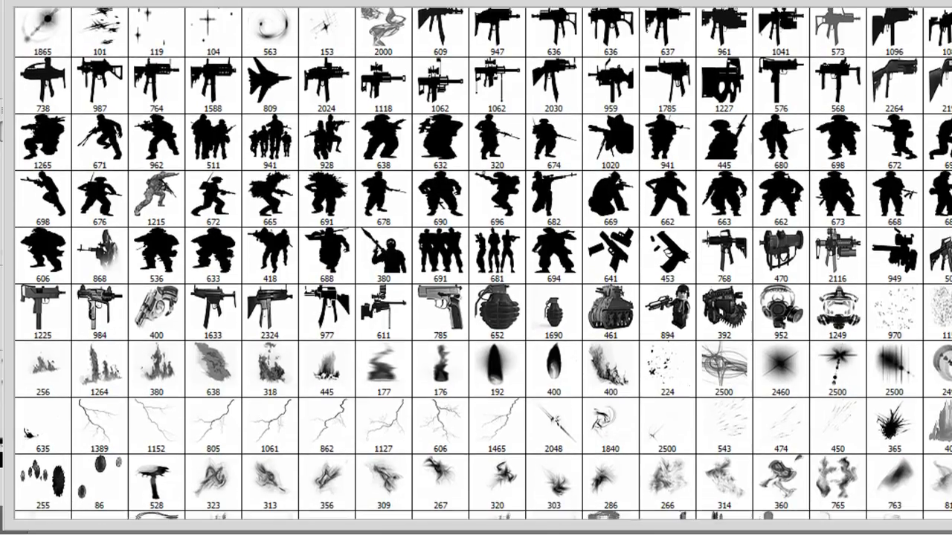
pyautogui.scroll(-2, 483, 263)
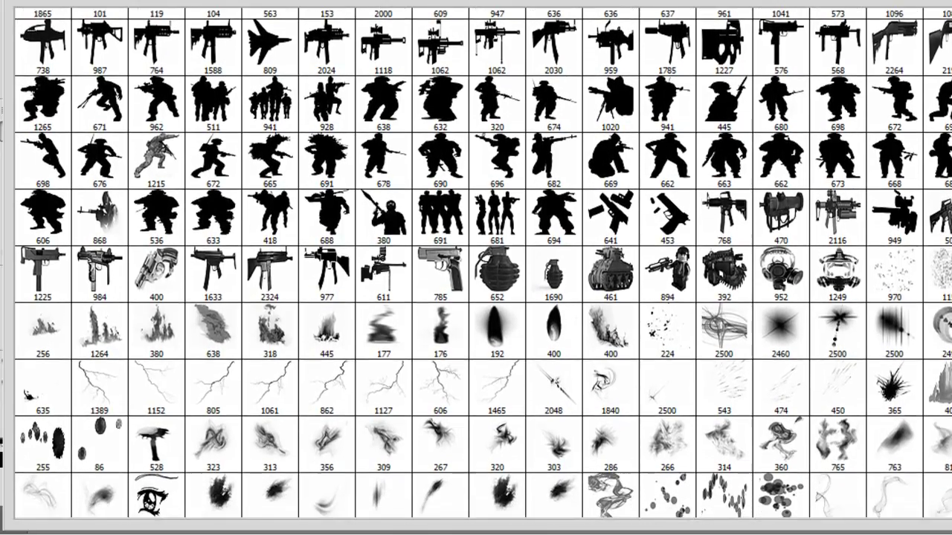
pyautogui.scroll(-1, 483, 264)
pyautogui.scroll(-2, 484, 263)
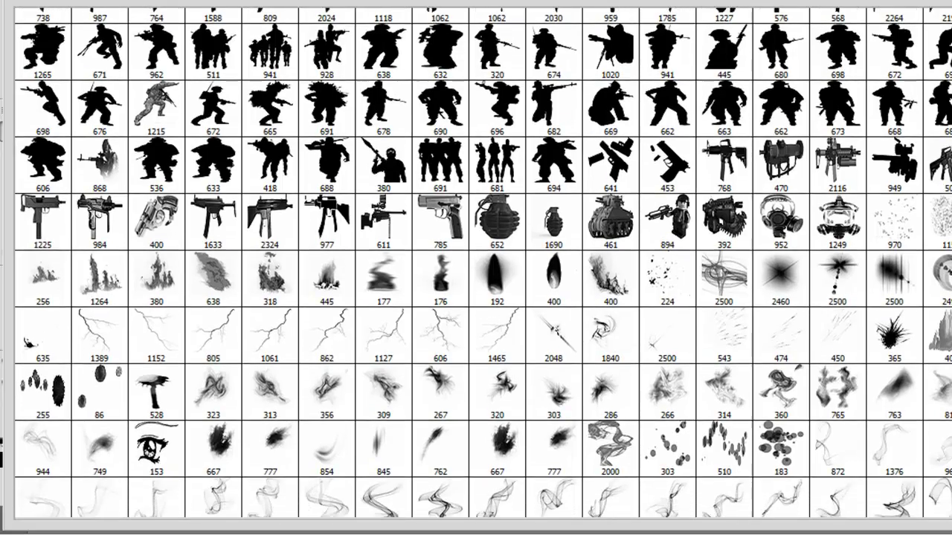